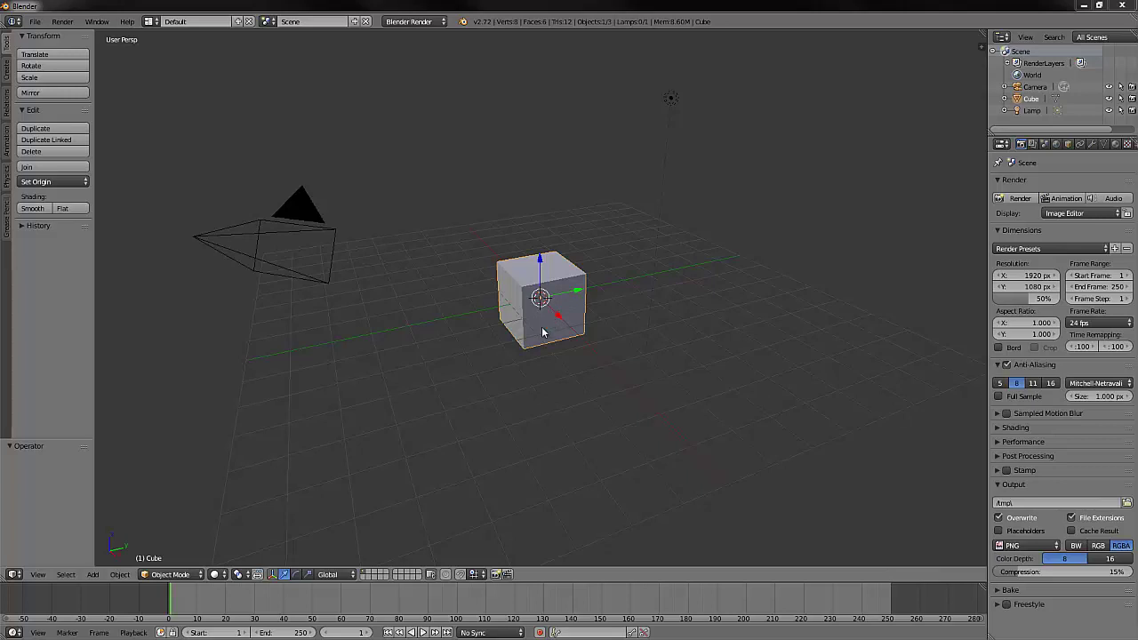
Step: Delete the default cube and add an Image empty at the origin
key("x")
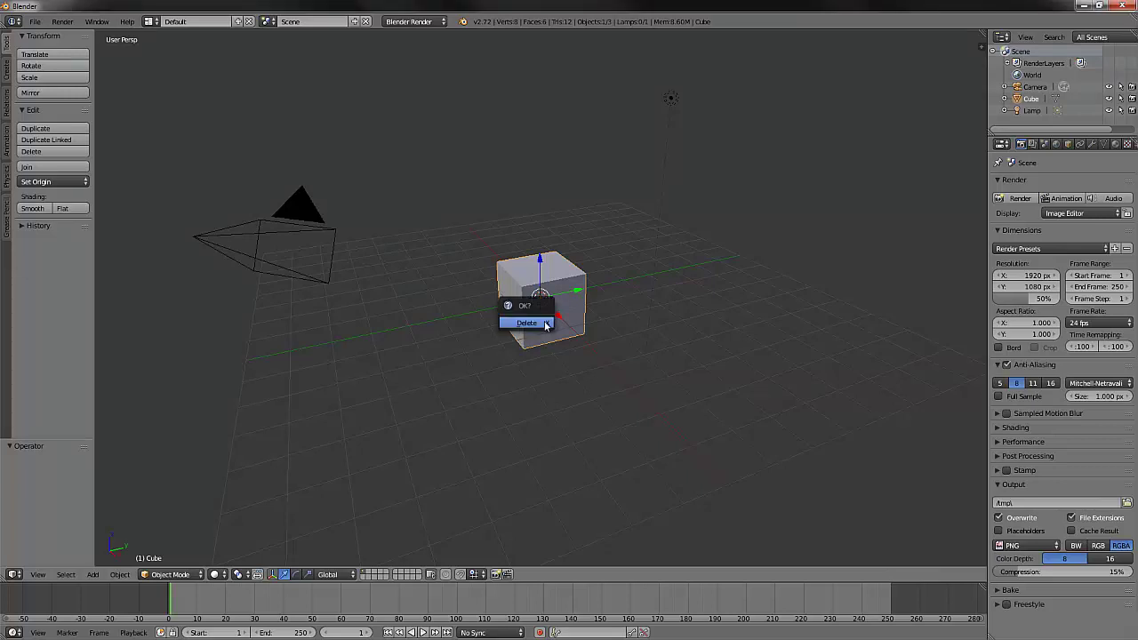
left_click(526, 323)
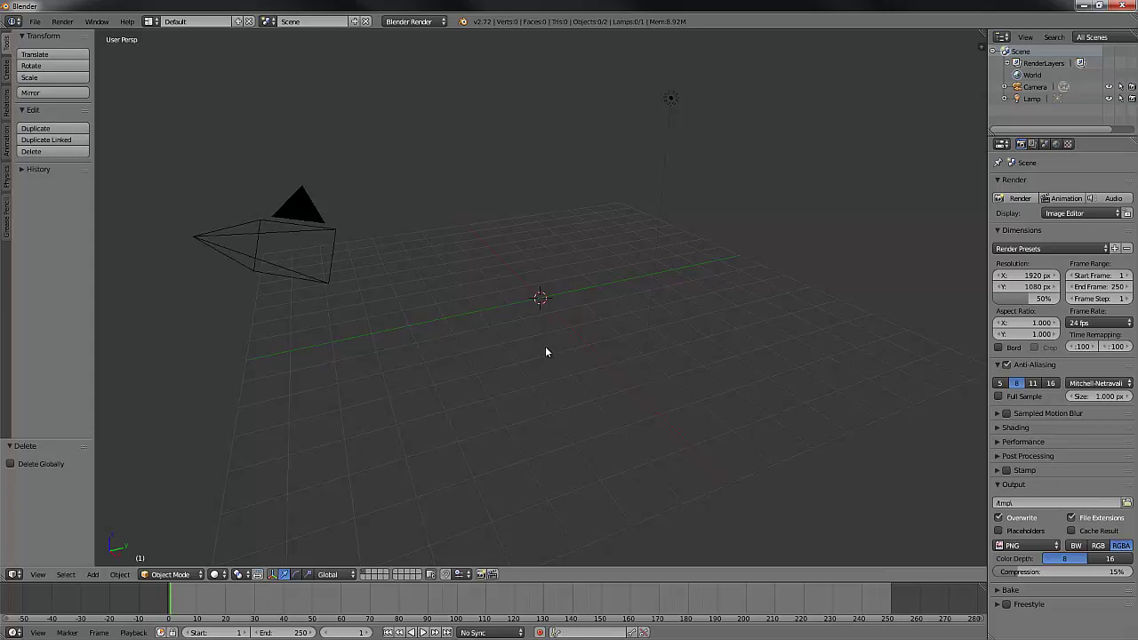
key("shift+a")
mouse_move(545, 350)
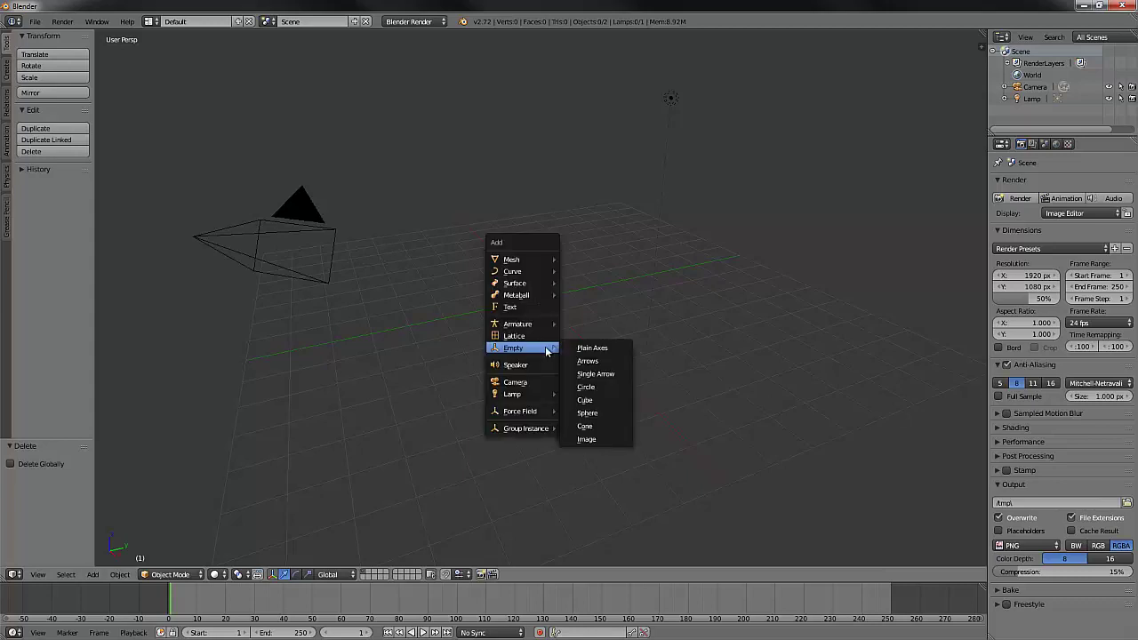
left_click(593, 440)
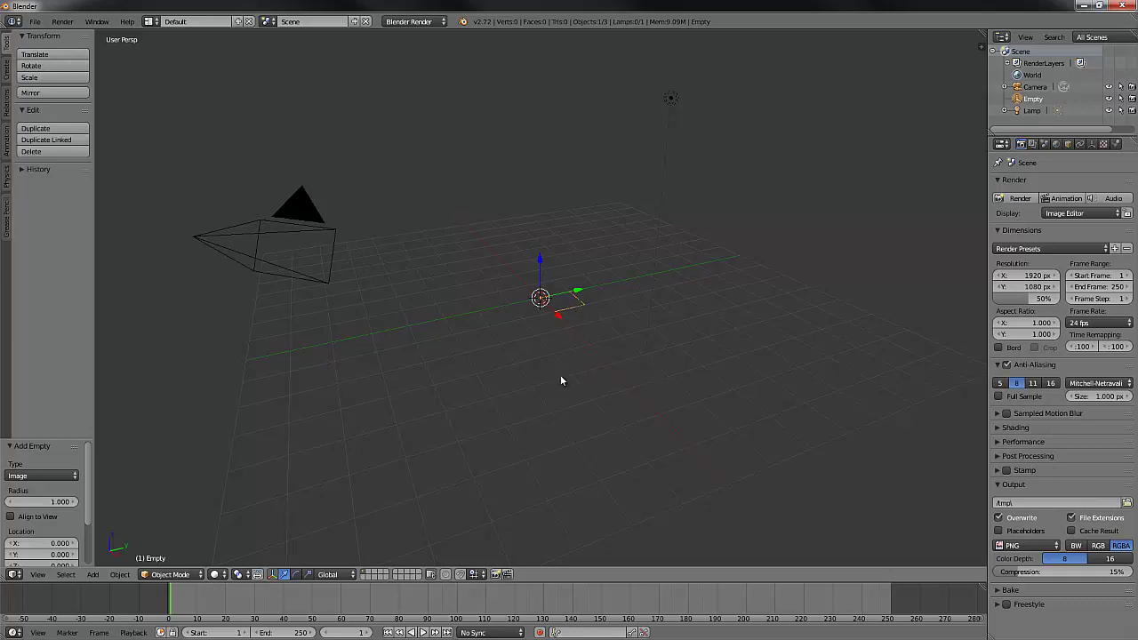
Step: Rotate the image empty 90° about the X axis so that it stands upright
key("r")
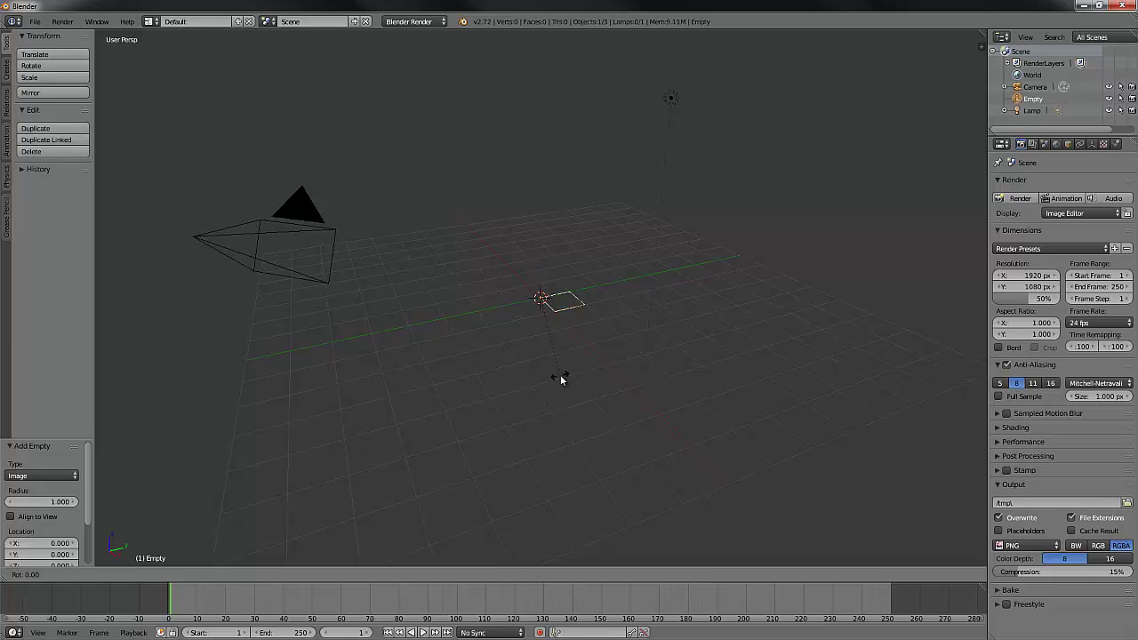
key("x")
type("90")
key("Return")
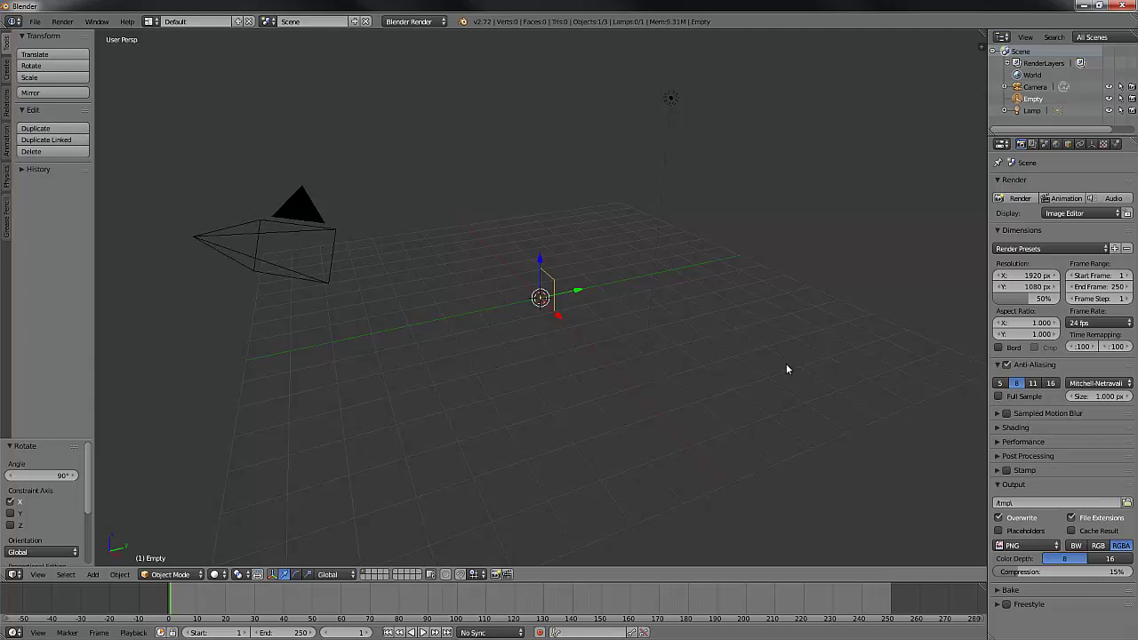
Step: Load brogbeastflat.jpg from the Desktop folder as the empty's image
key("n")
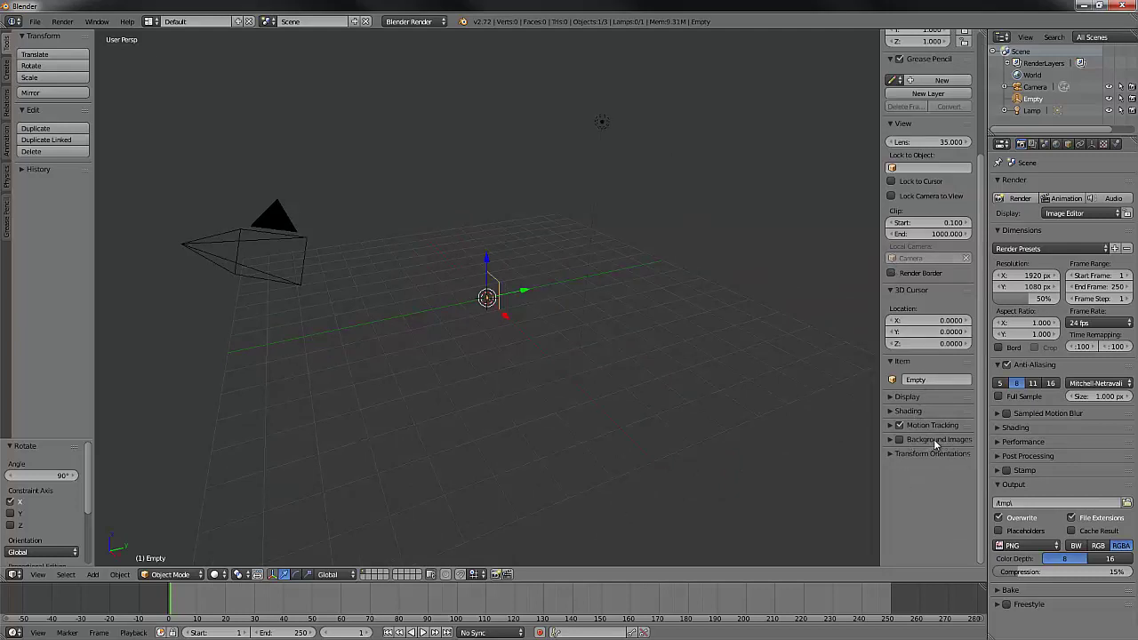
key("n")
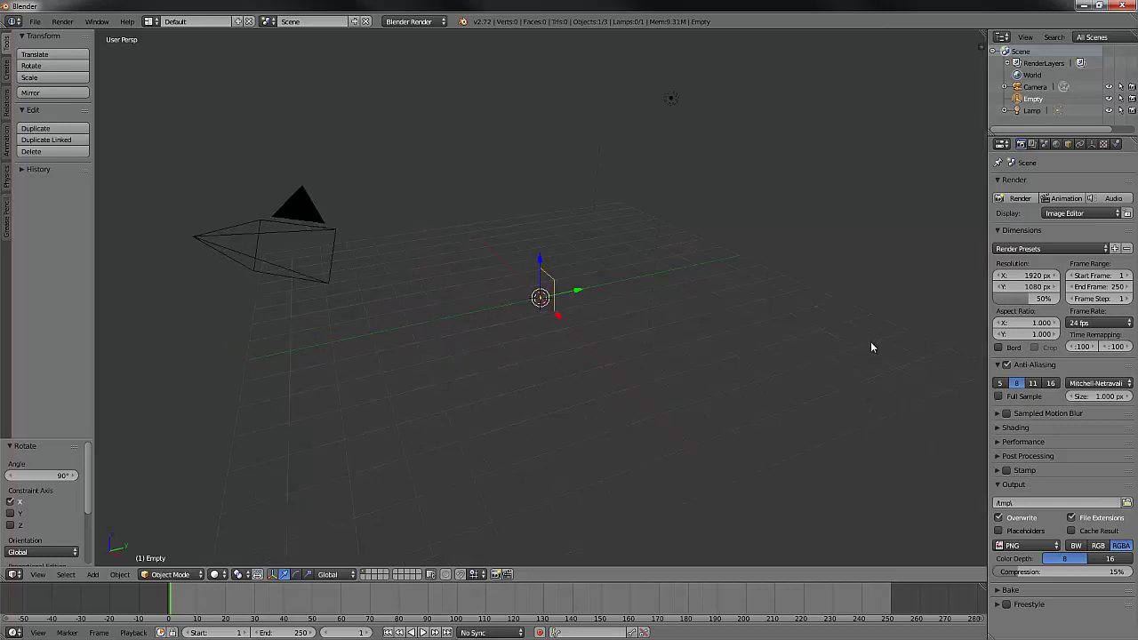
left_click(1092, 145)
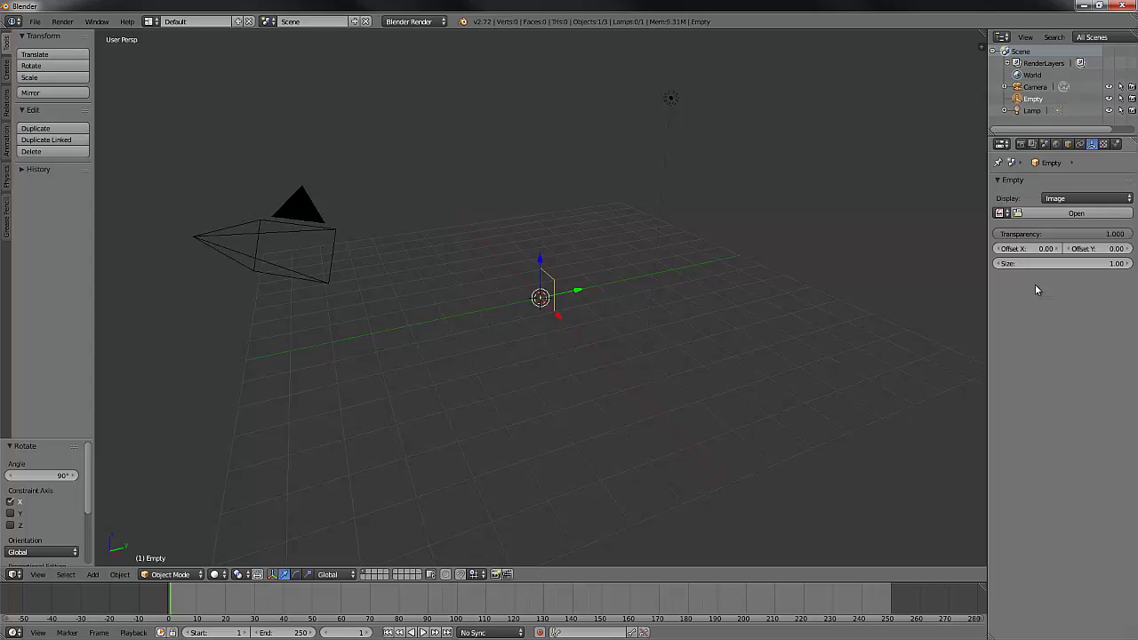
left_click(1020, 215)
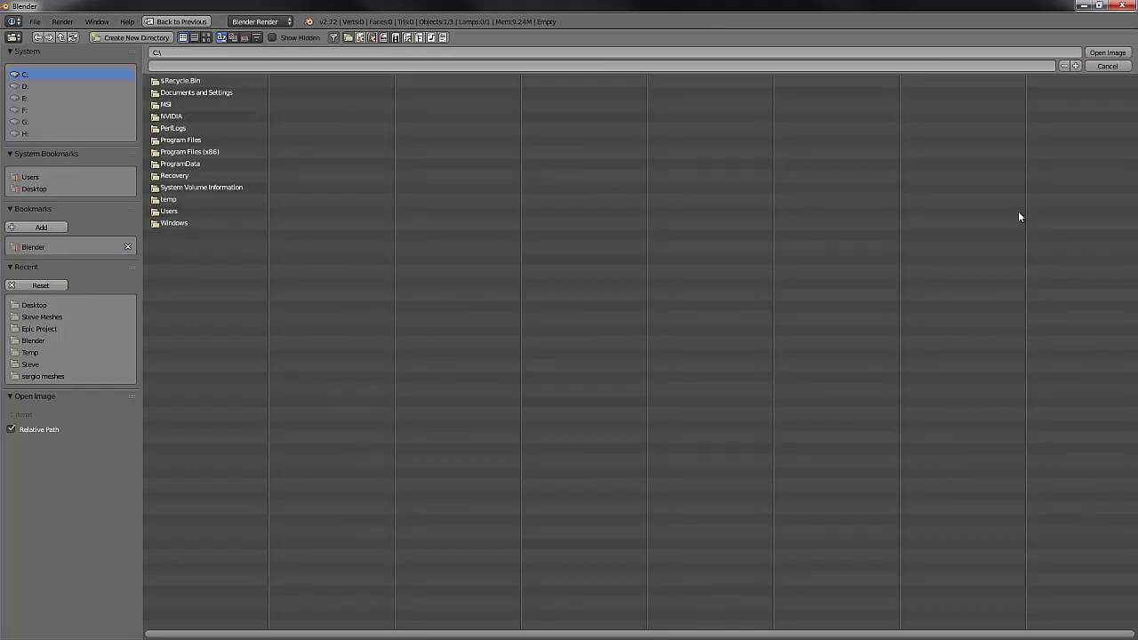
left_click(34, 305)
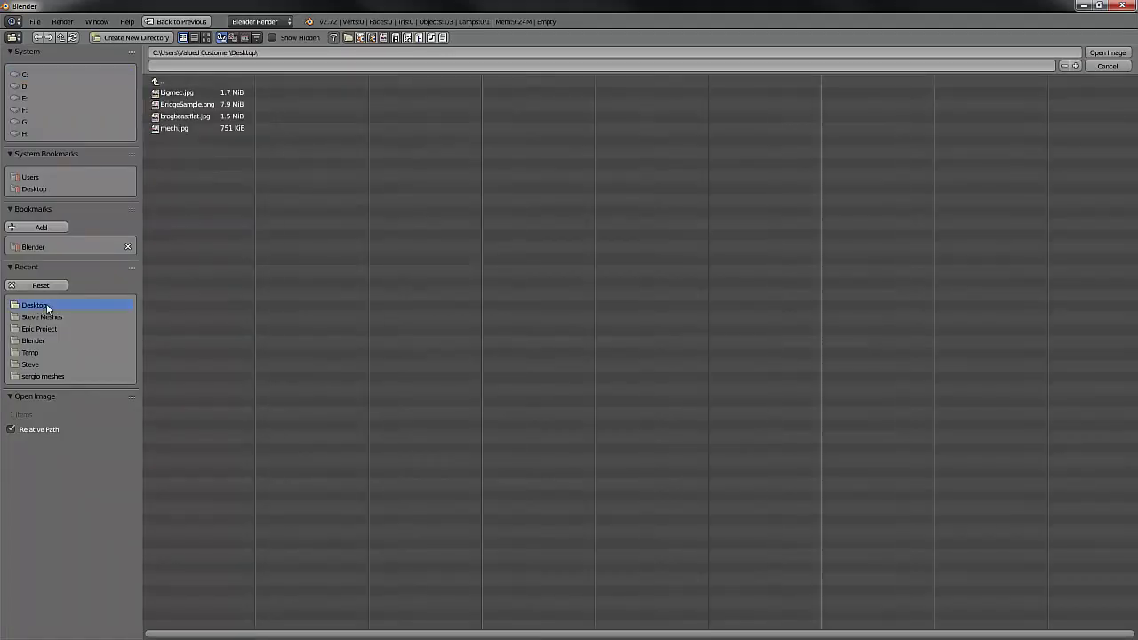
left_click(190, 116)
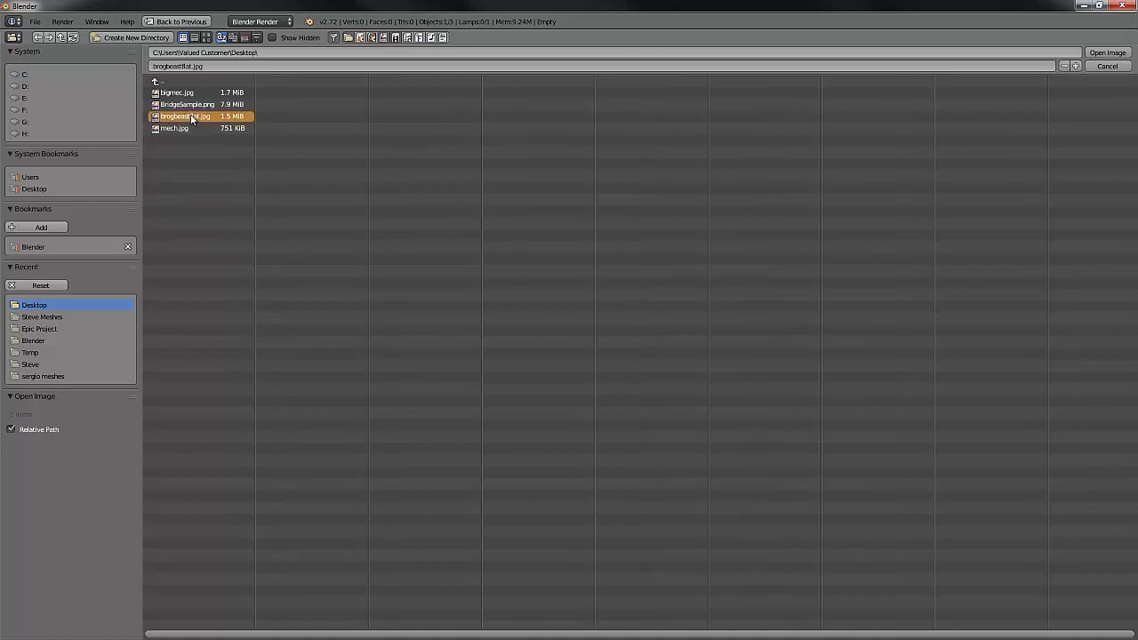
left_click(1110, 53)
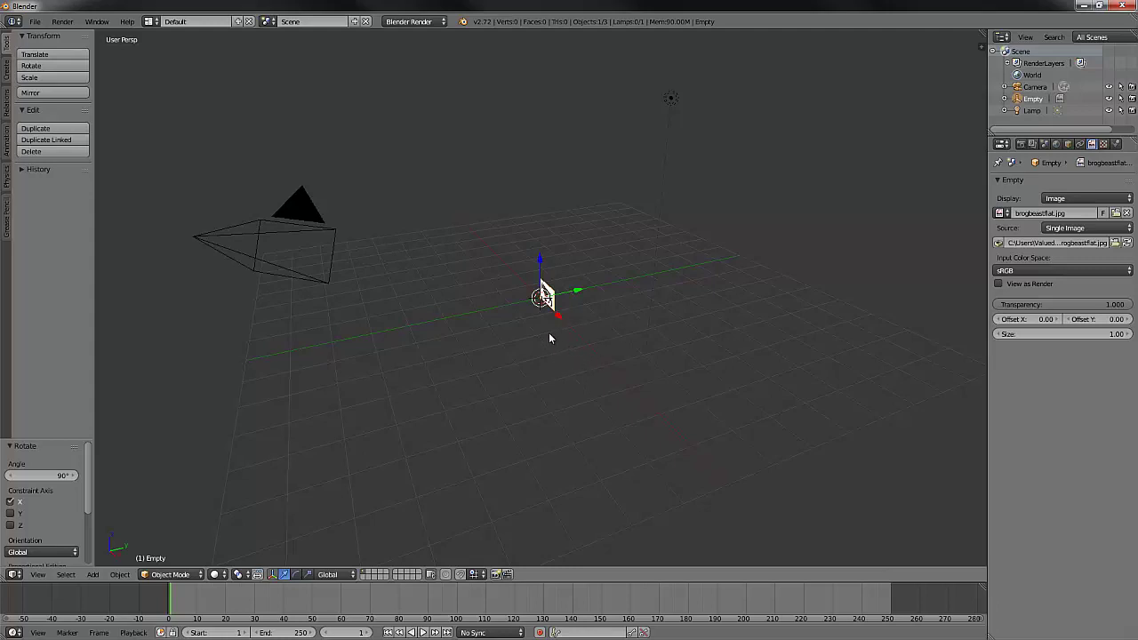
Step: Inspect the loaded creature image in front view and from an angled perspective
key("KP_1")
scroll(574, 331, "up", 8)
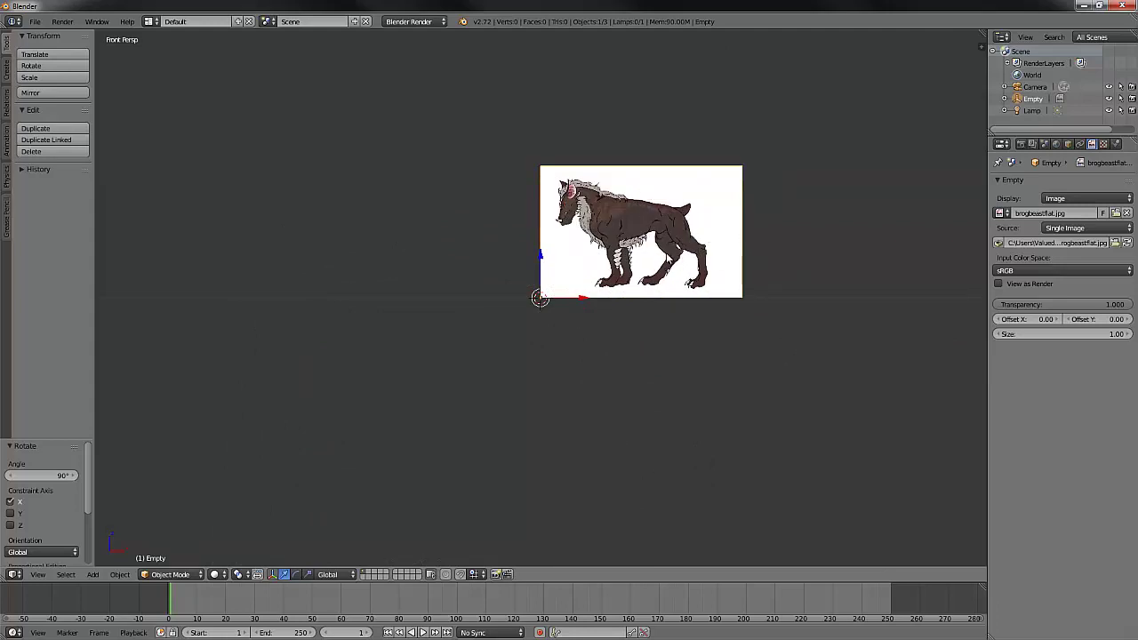
key("KP_5")
key("KP_5")
middle_click_drag(668, 315, 612, 358)
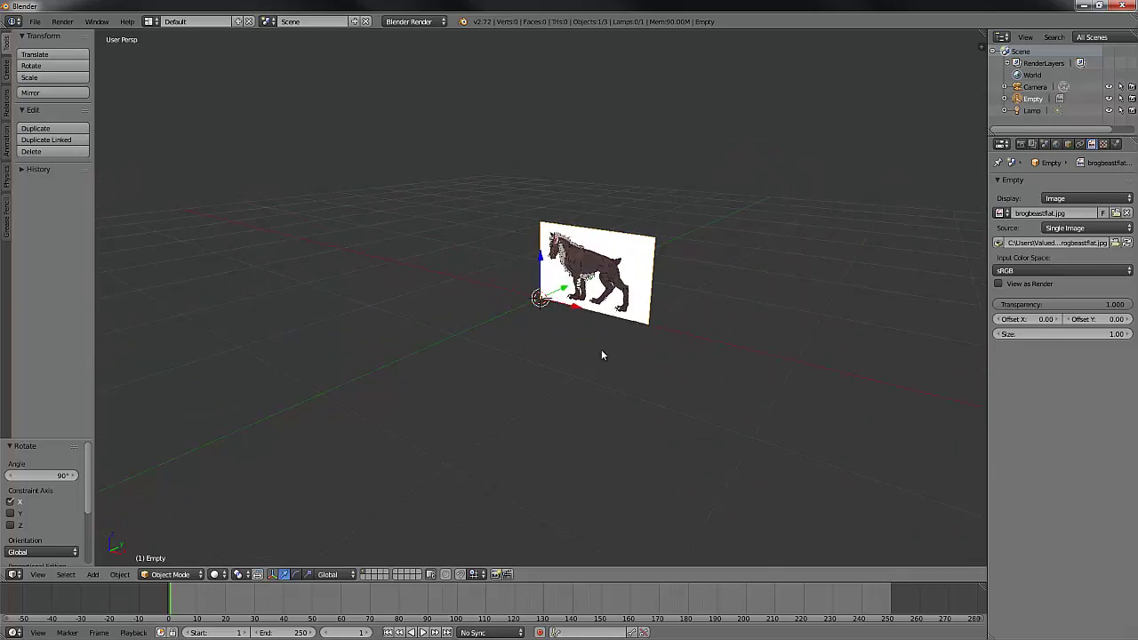
middle_click_drag(602, 353, 620, 345)
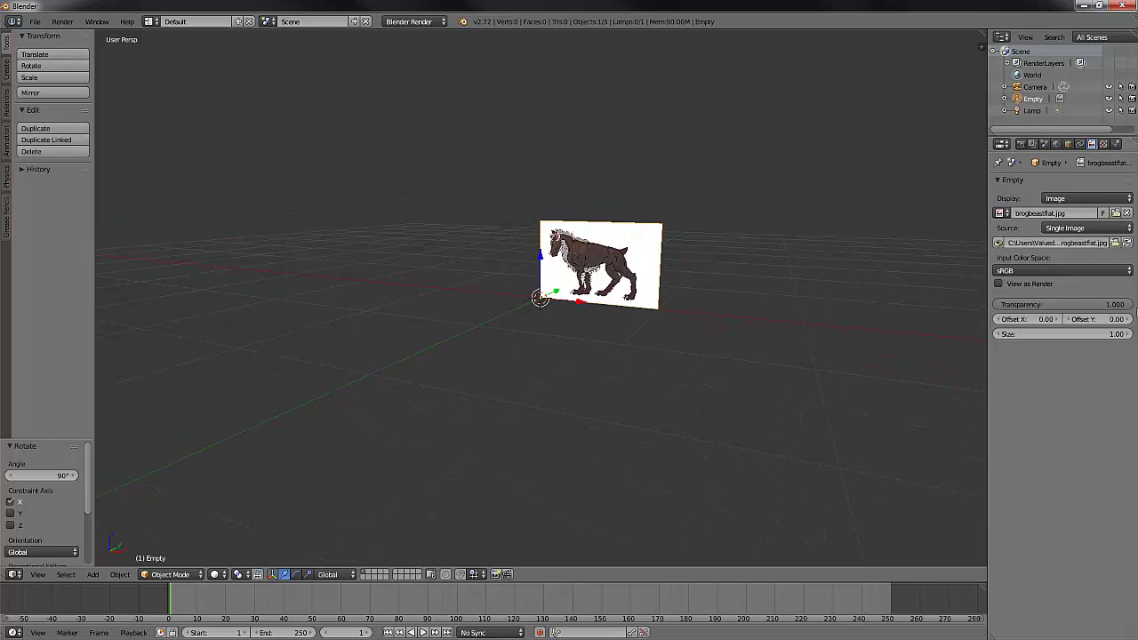
Step: Try out the image's transparency and X offset settings, bringing the X offset back to about 0
mouse_move(1122, 305)
left_mouse_down()
mouse_move(1052, 316)
mouse_move(1124, 308)
mouse_move(1108, 307)
left_mouse_up()
left_click(1056, 318)
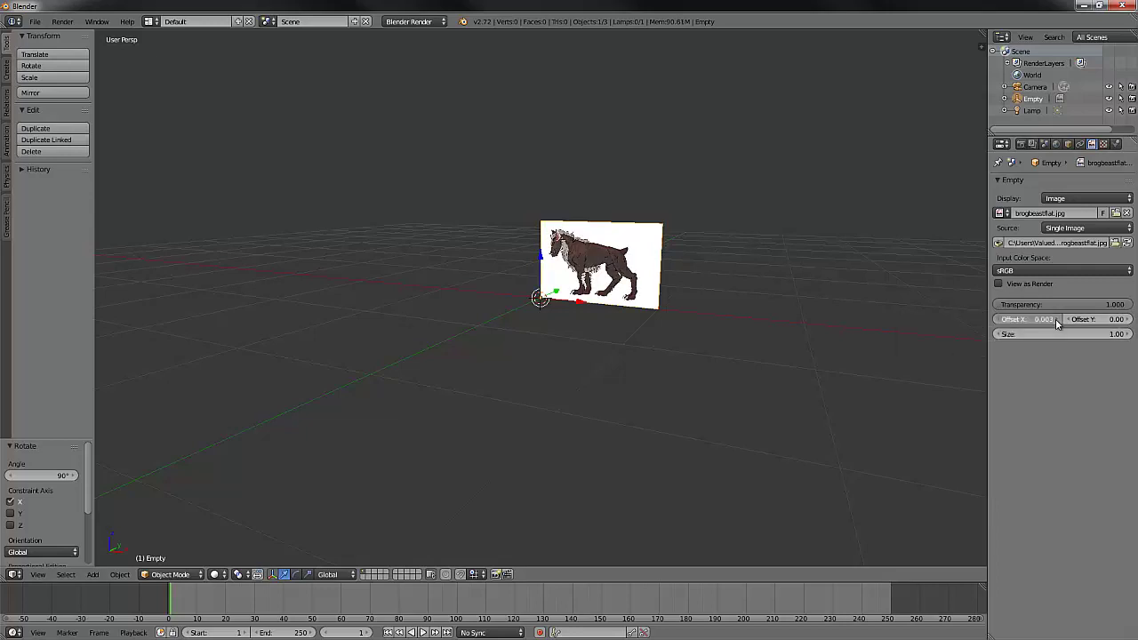
left_click(998, 320)
left_click(998, 320)
left_click(997, 320)
left_click(997, 320)
left_click(998, 320)
left_click(998, 320)
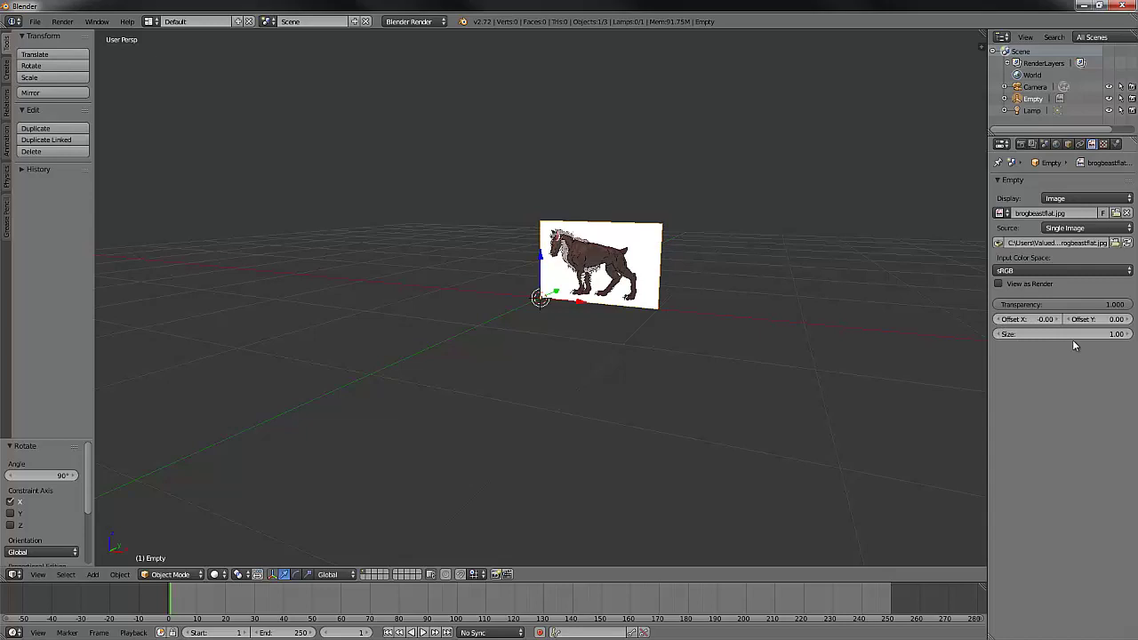
Step: Set the image empty's display size to 10
left_click(1129, 335)
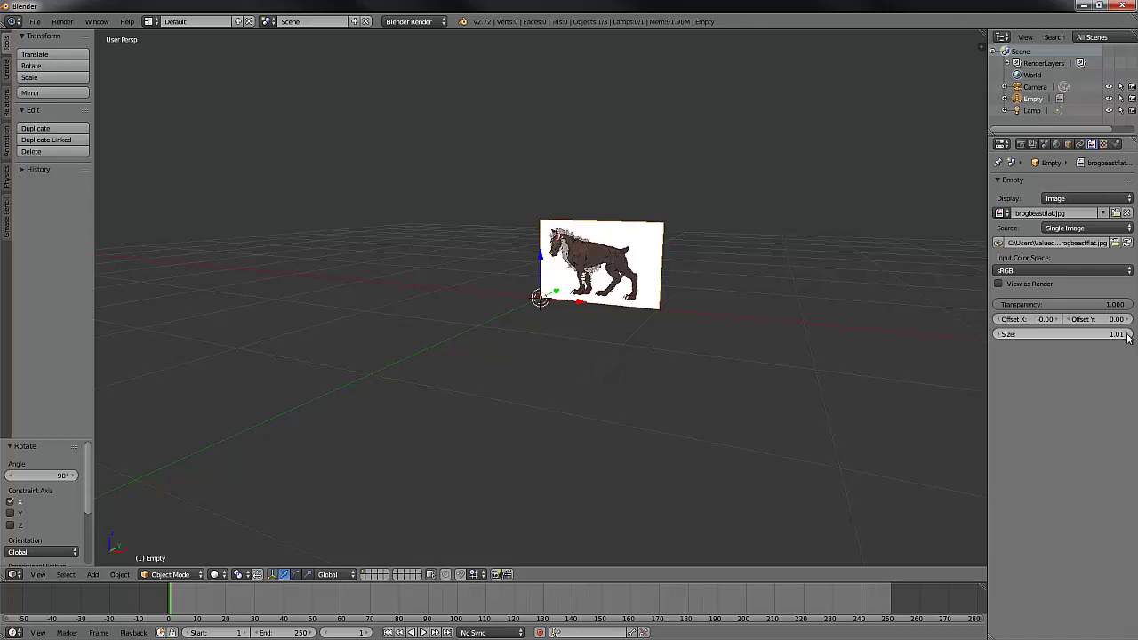
left_click(1107, 335)
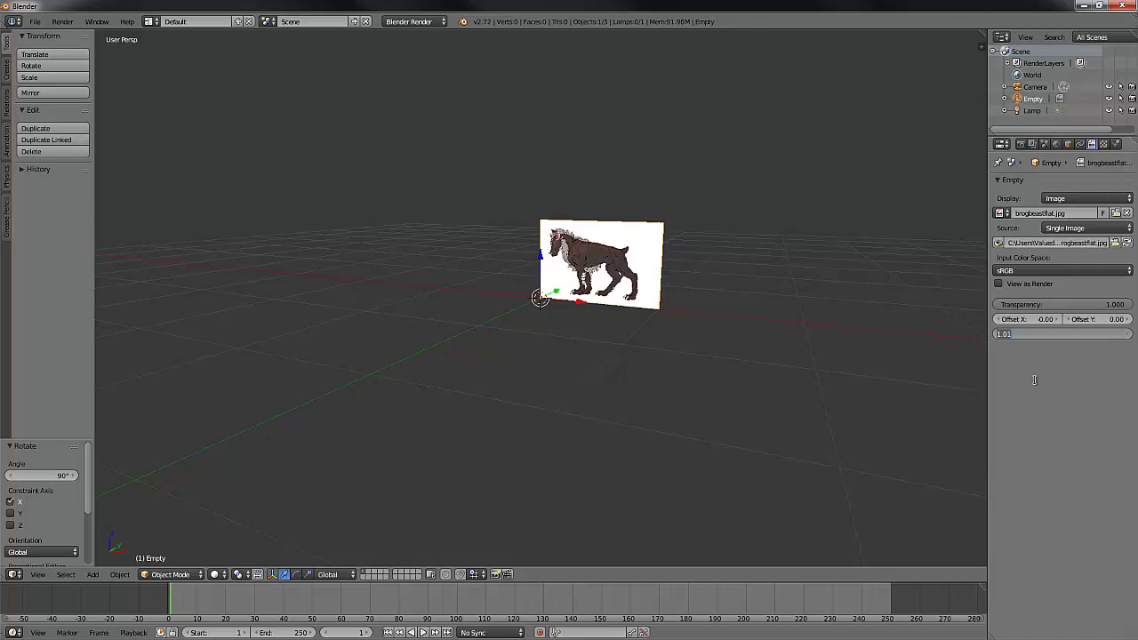
type("10")
key("Return")
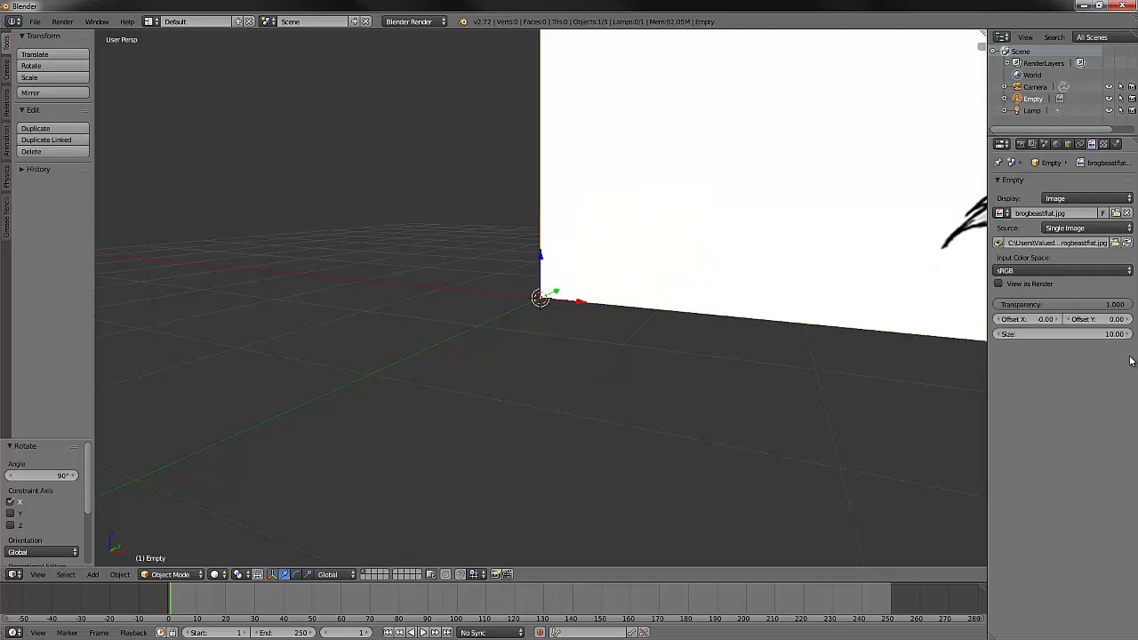
Step: Move the image empty about -4.75 units along the X axis to centre the creature on the origin
scroll(695, 327, "down", 5)
mouse_move(695, 327)
middle_mouse_down()
mouse_move(686, 316)
mouse_move(707, 325)
middle_mouse_up()
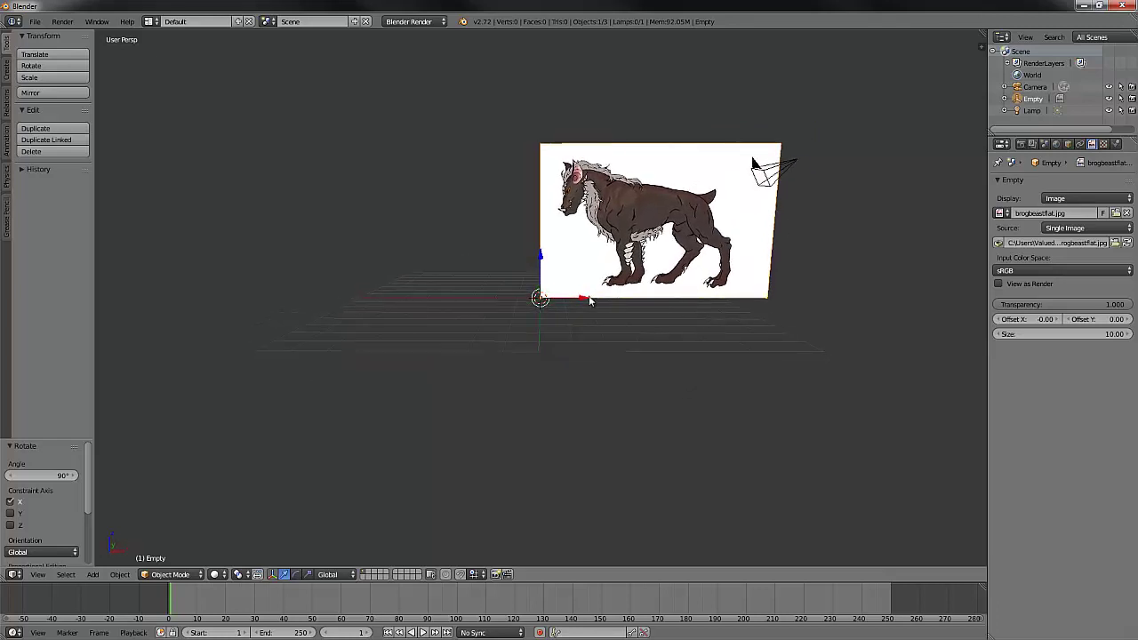
key("g")
key("x")
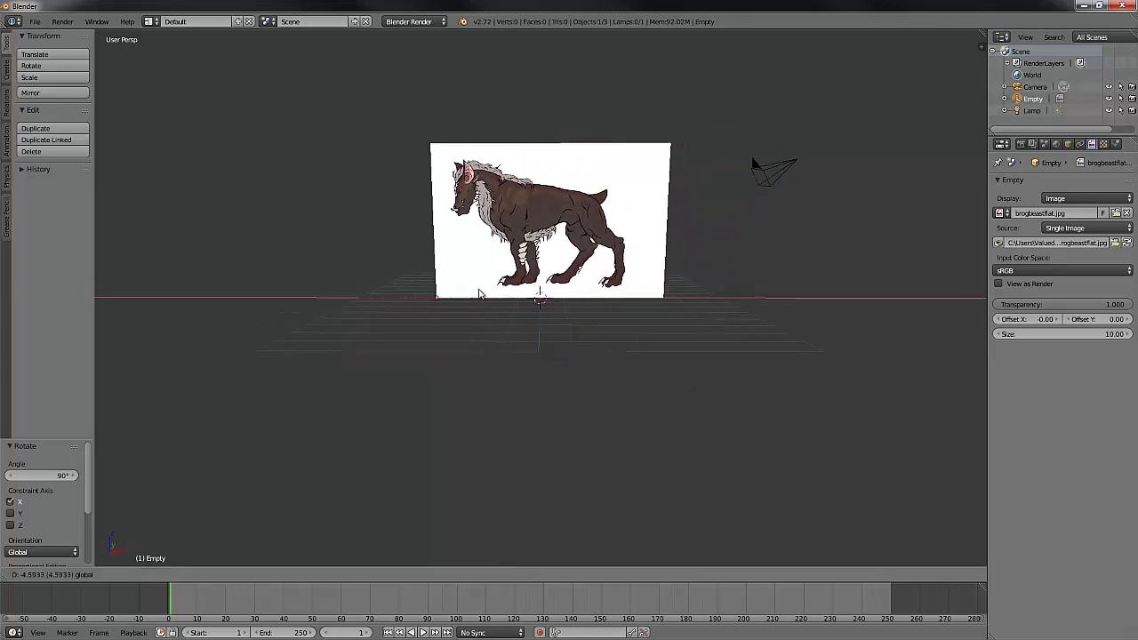
left_click(479, 293)
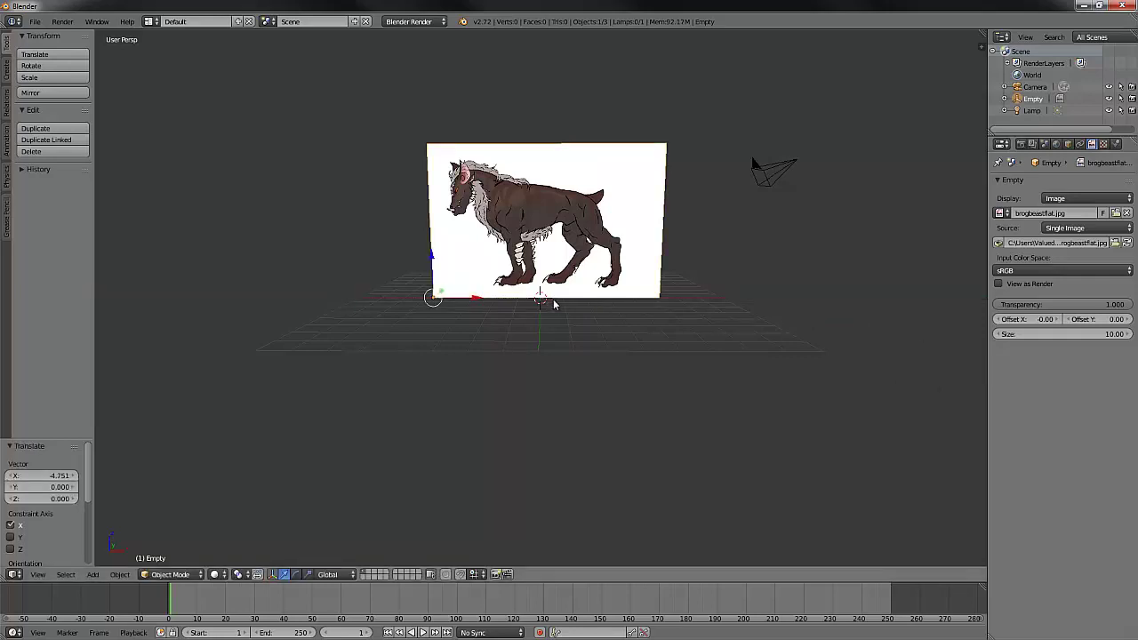
Step: Examine the centred reference image from several angles and show the 3D view's properties sidebar
middle_click_drag(617, 316, 574, 324)
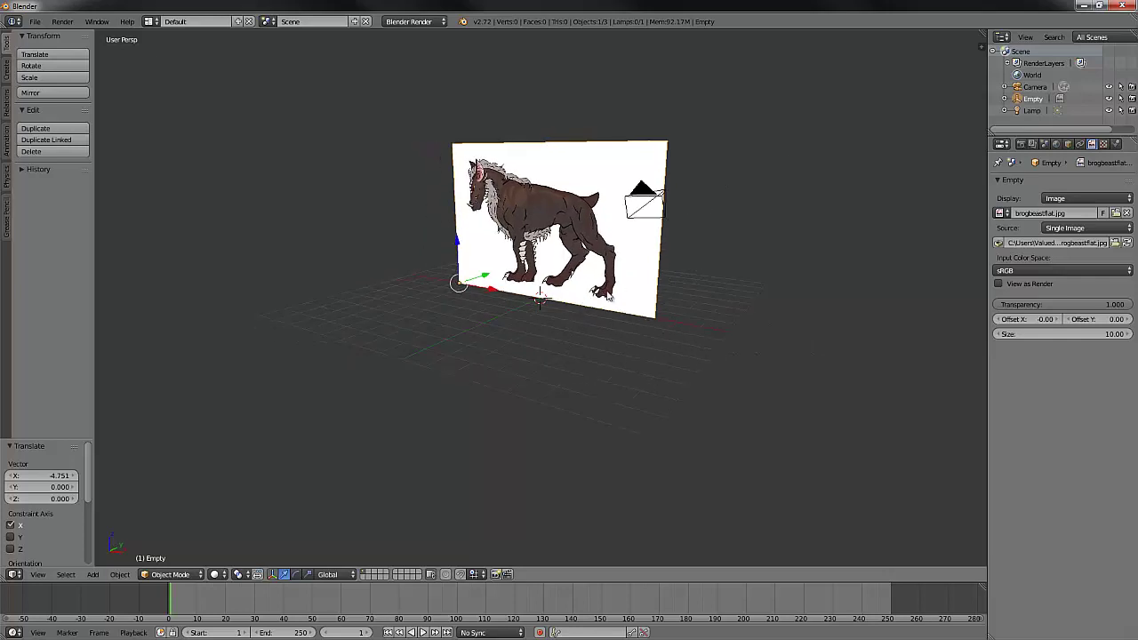
scroll(610, 291, "up", 4)
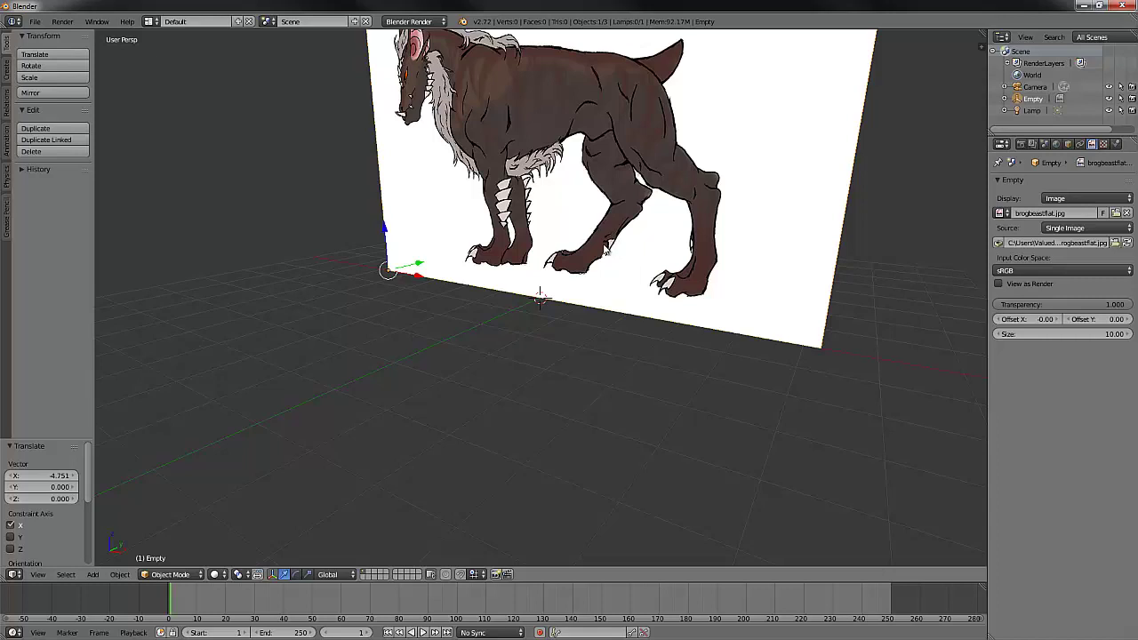
middle_click_drag(606, 245, 590, 267)
scroll(614, 252, "down", 2)
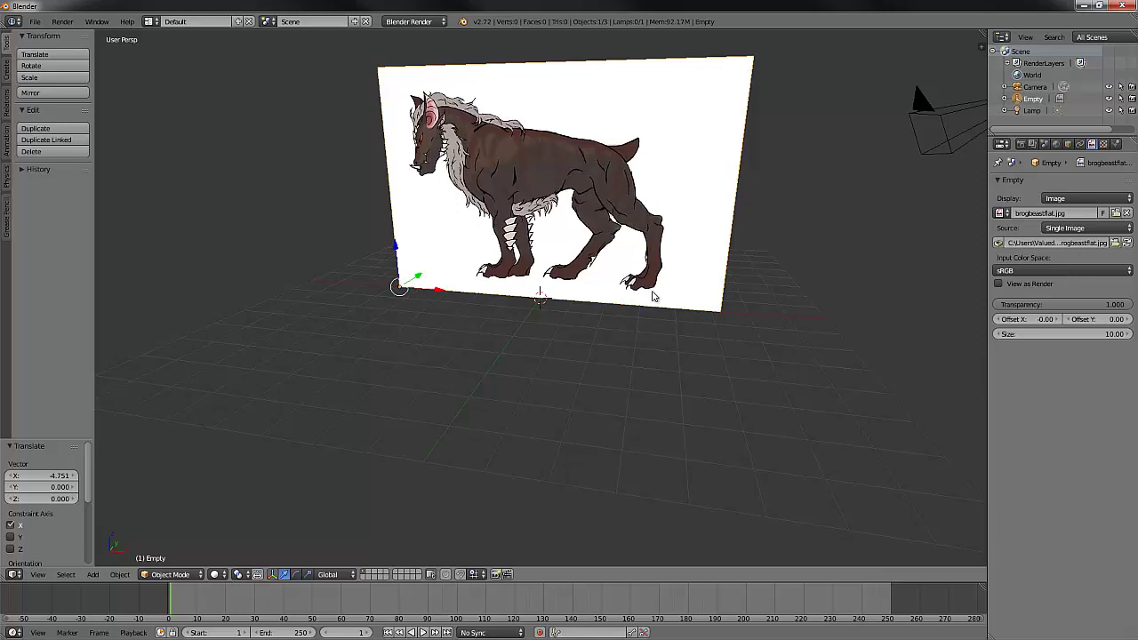
key("n")
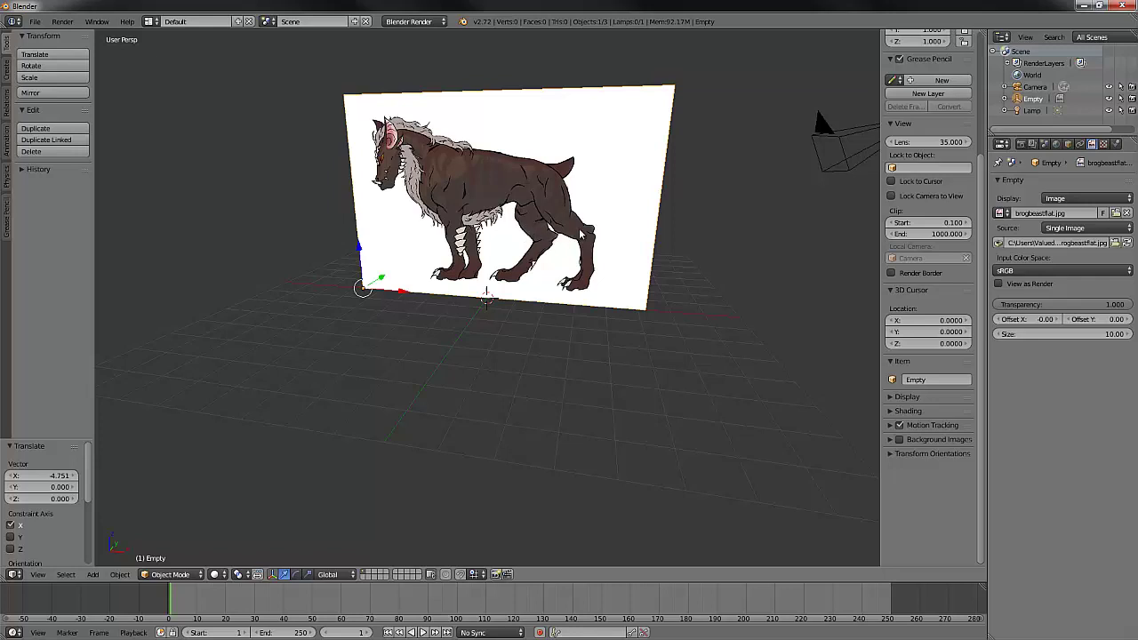
mouse_move(577, 237)
middle_mouse_down()
mouse_move(640, 223)
mouse_move(569, 242)
middle_mouse_up()
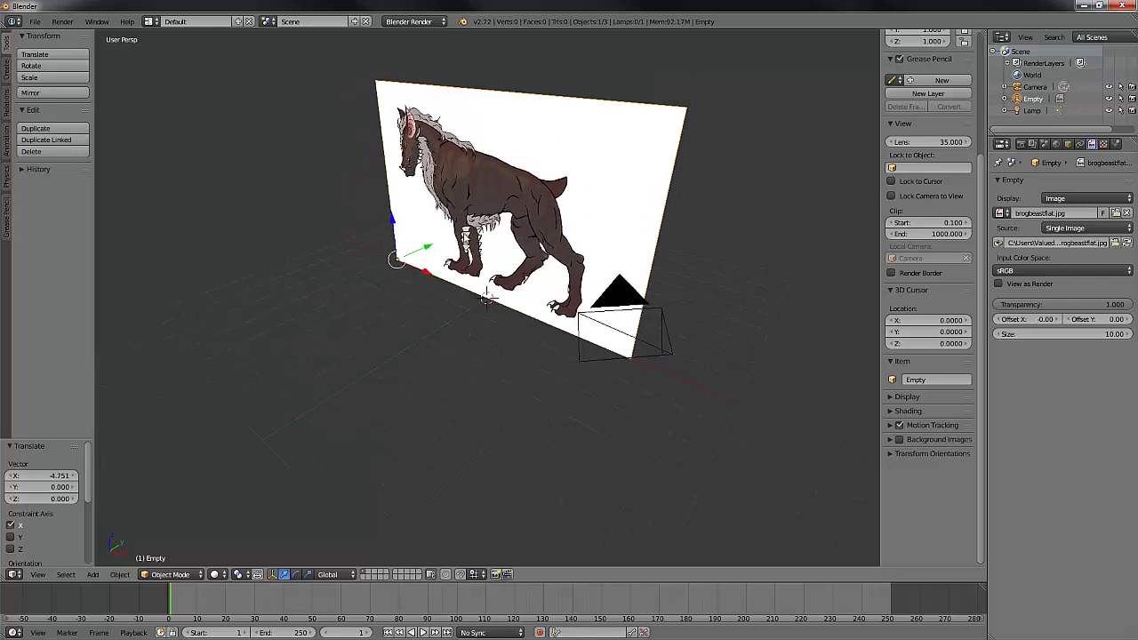